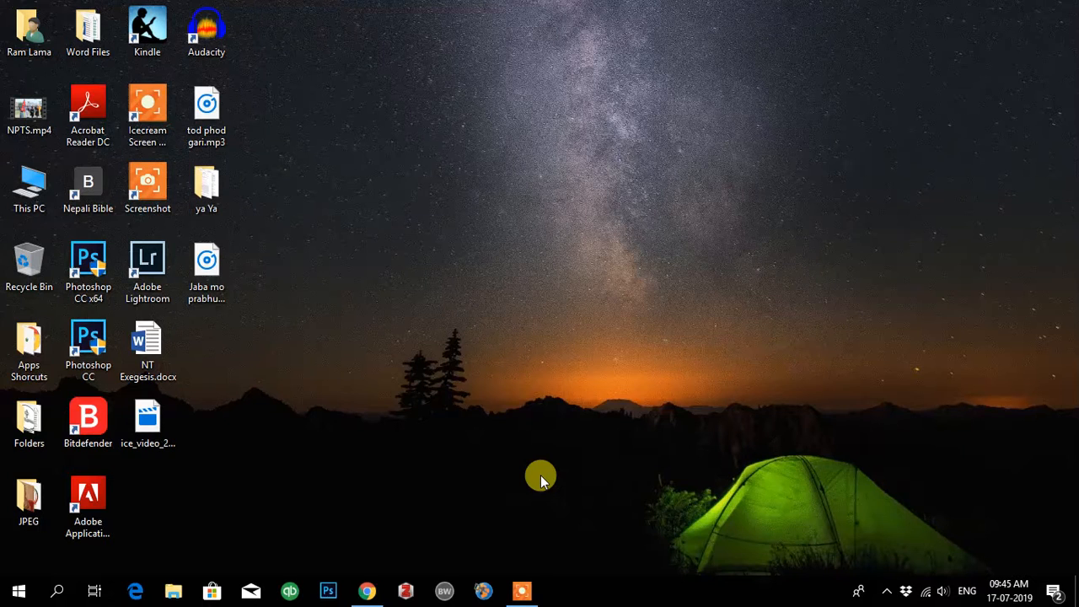
Step: Bring the Chrome browser showing the KIT Moodle dashboard to the front
left_click(368, 595)
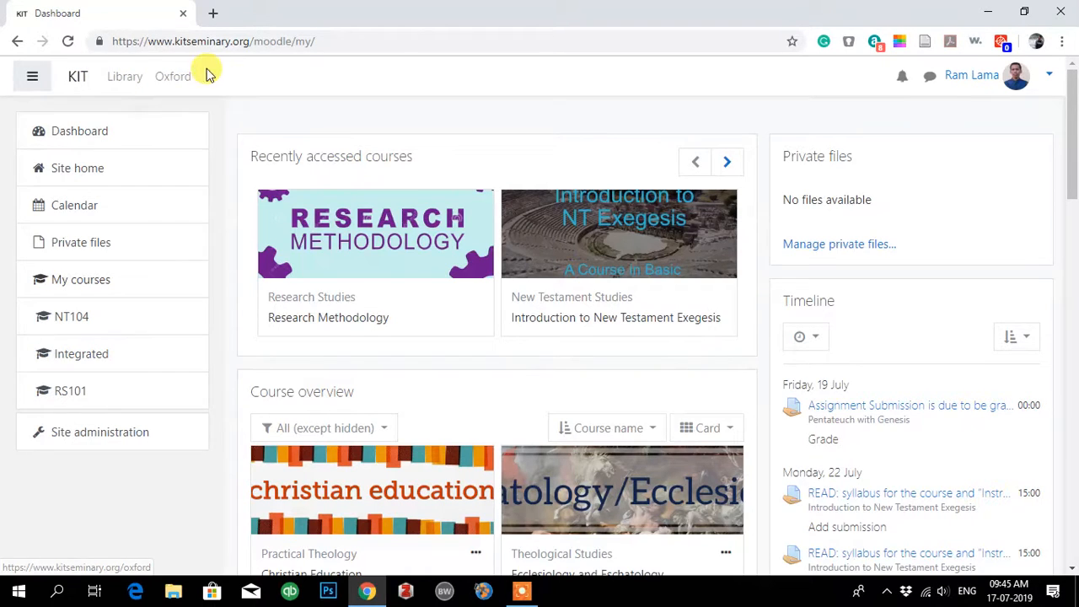
Step: Follow Moodle's Library link to the KIT Library System Koha catalogue home page
left_click(123, 85)
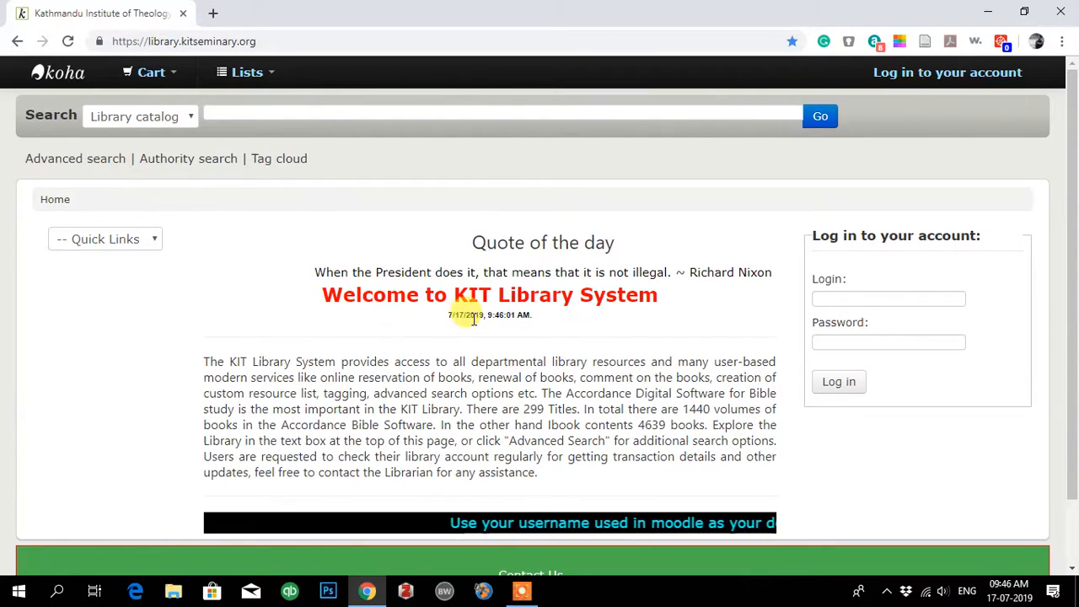
scroll(458, 345, "down", 1)
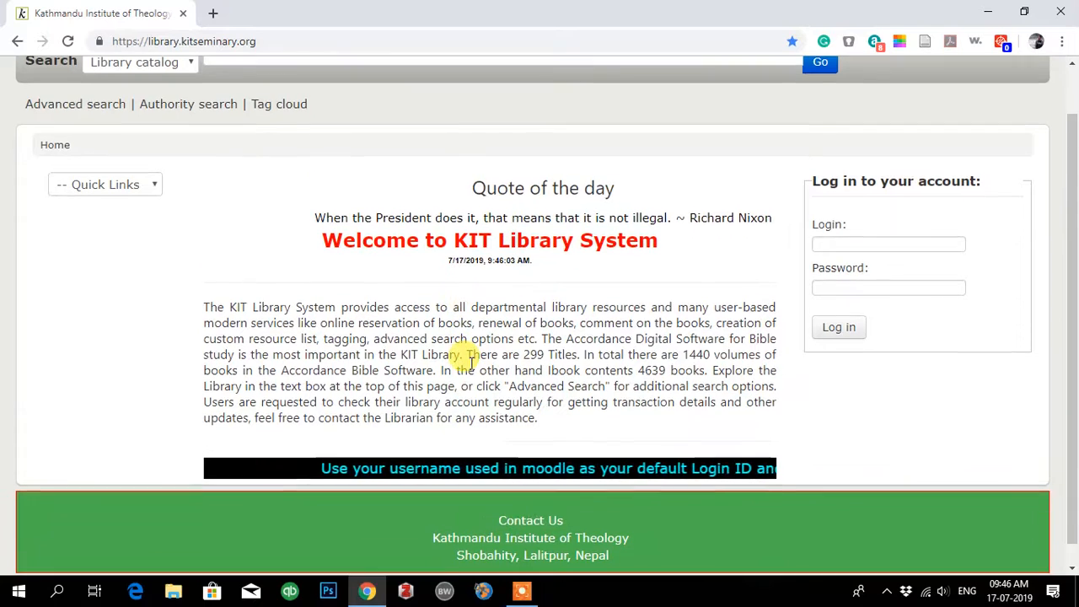
scroll(458, 272, "down", 1)
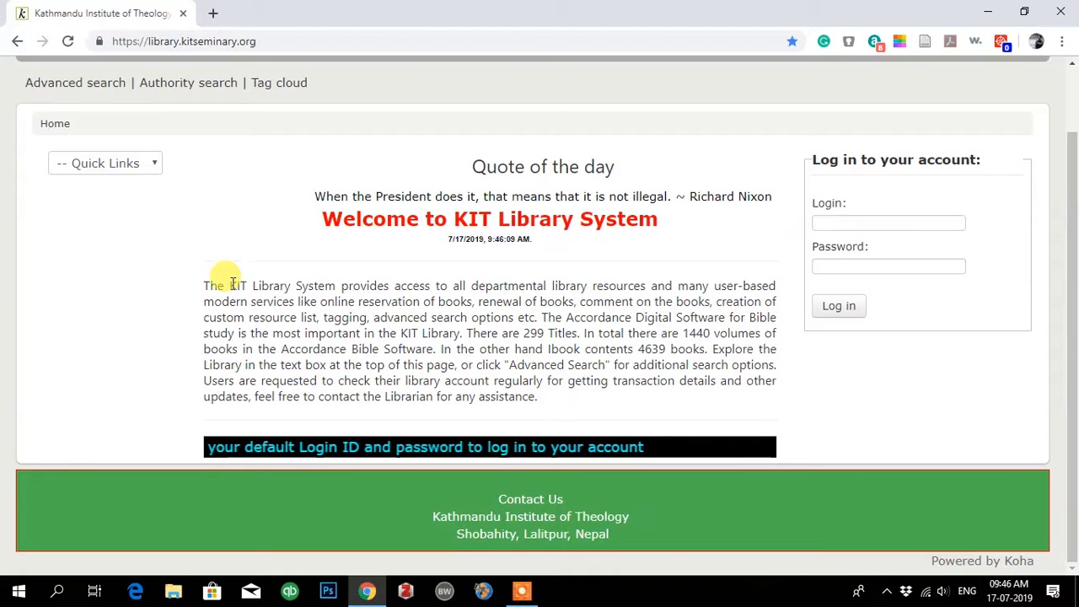
scroll(455, 321, "up", 2)
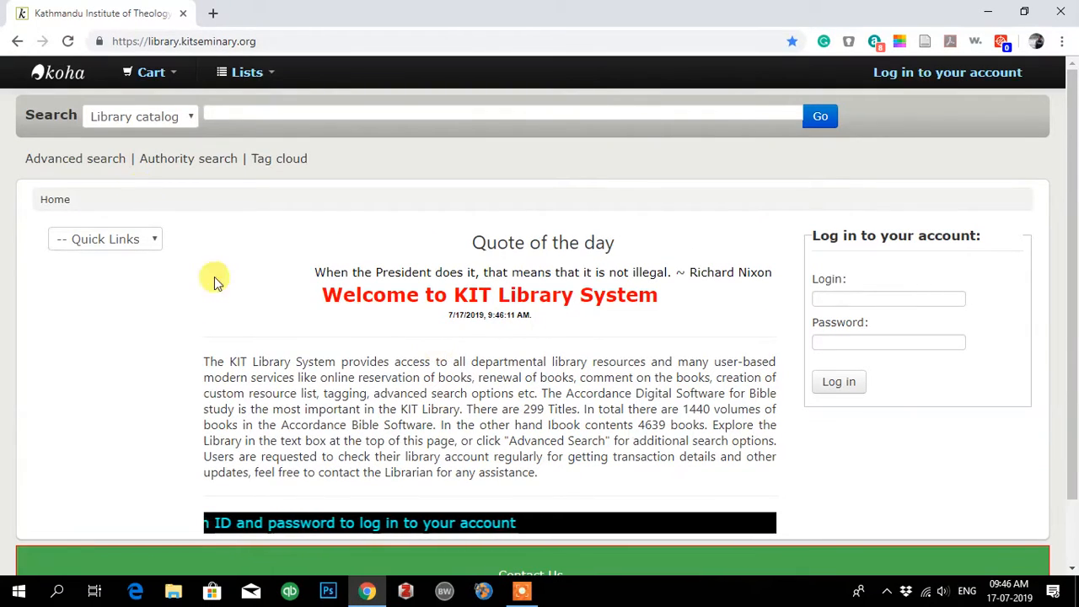
left_click(252, 107)
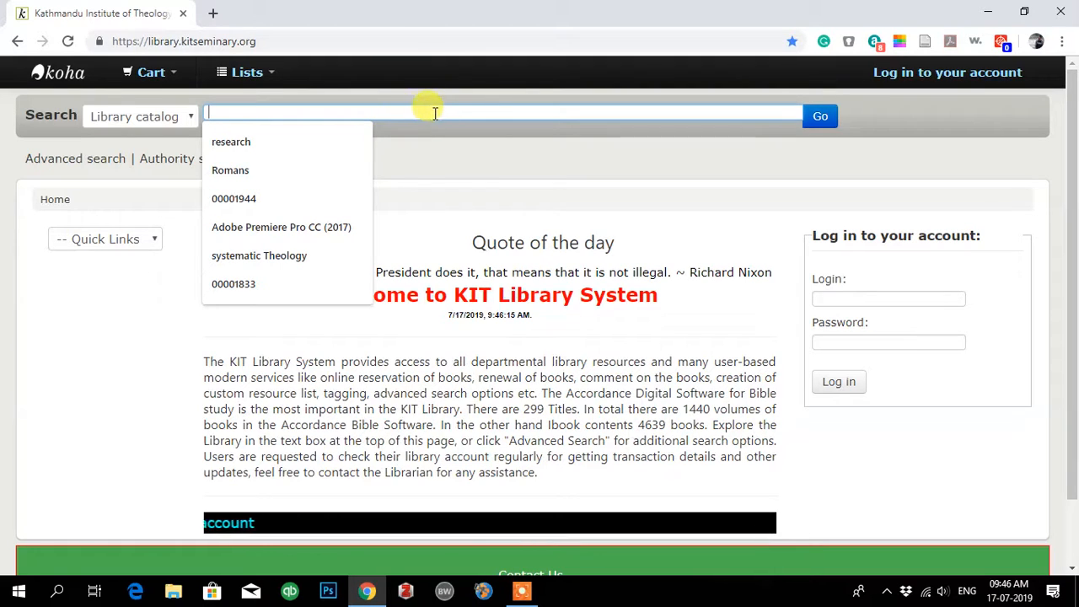
left_click(448, 150)
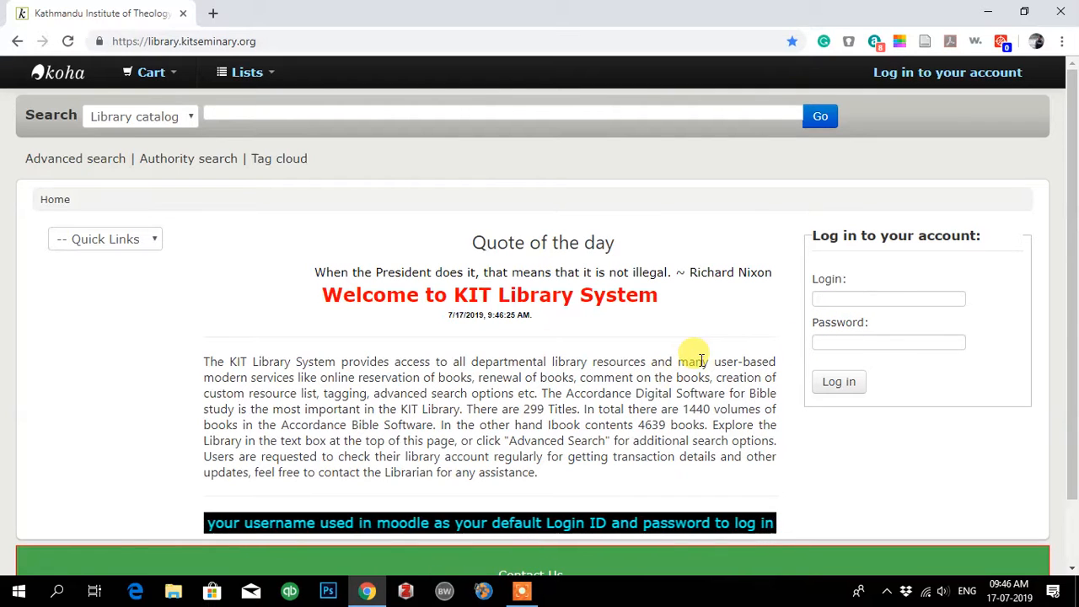
scroll(445, 417, "down", 1)
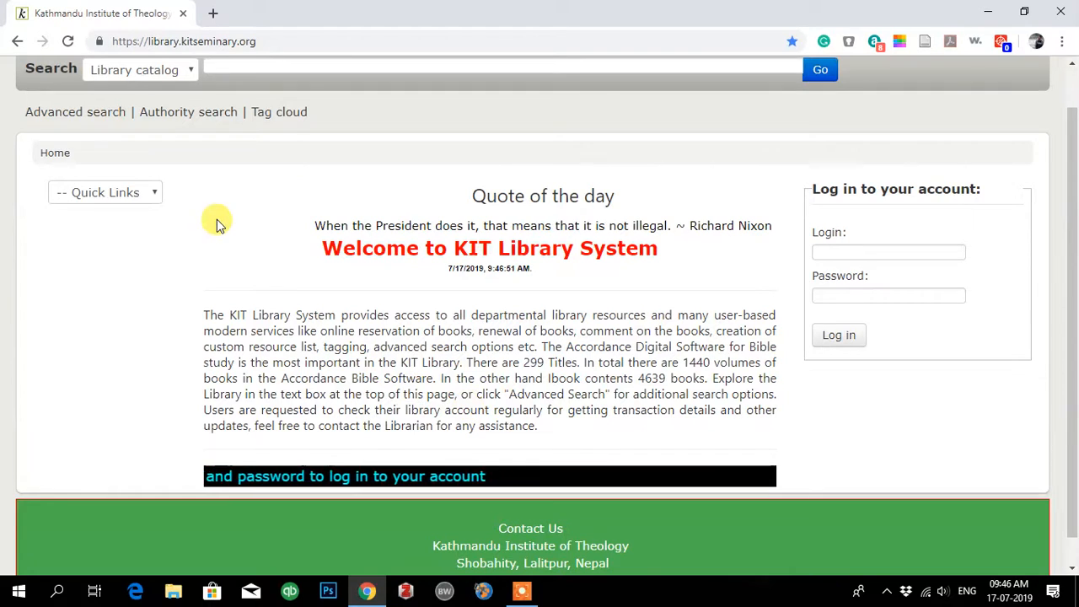
scroll(306, 281, "up", 1)
scroll(422, 408, "down", 1)
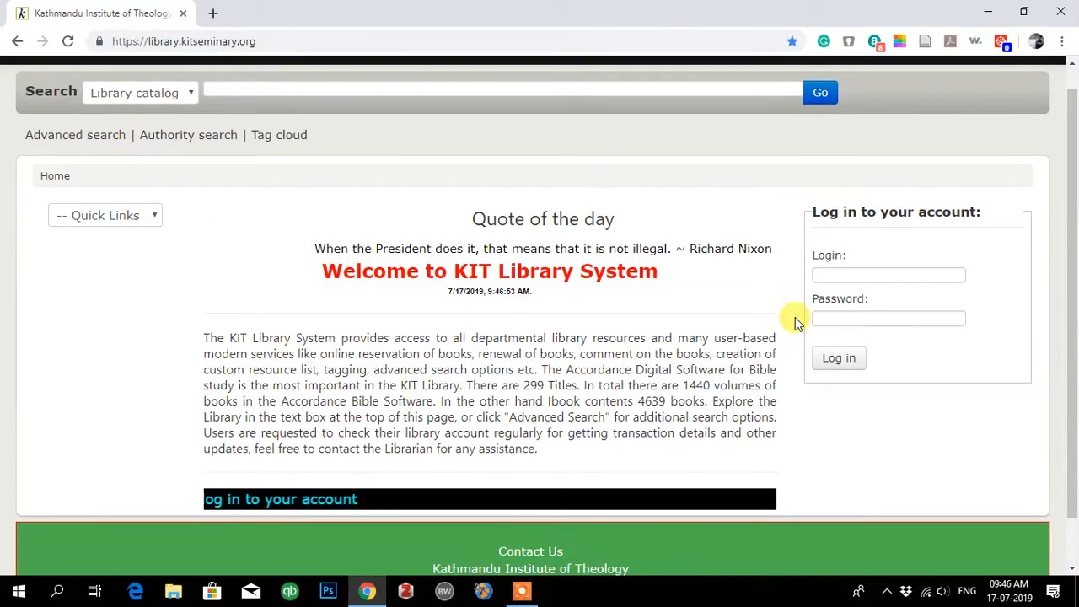
Step: Enter the account username and password and submit the login, which is rejected as incorrect
left_click(830, 274)
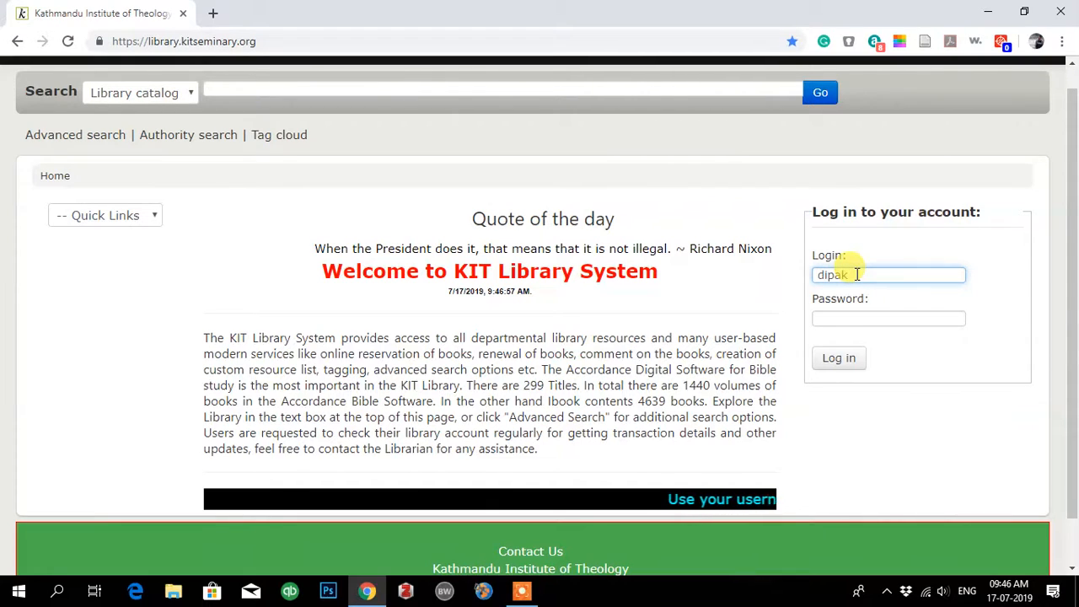
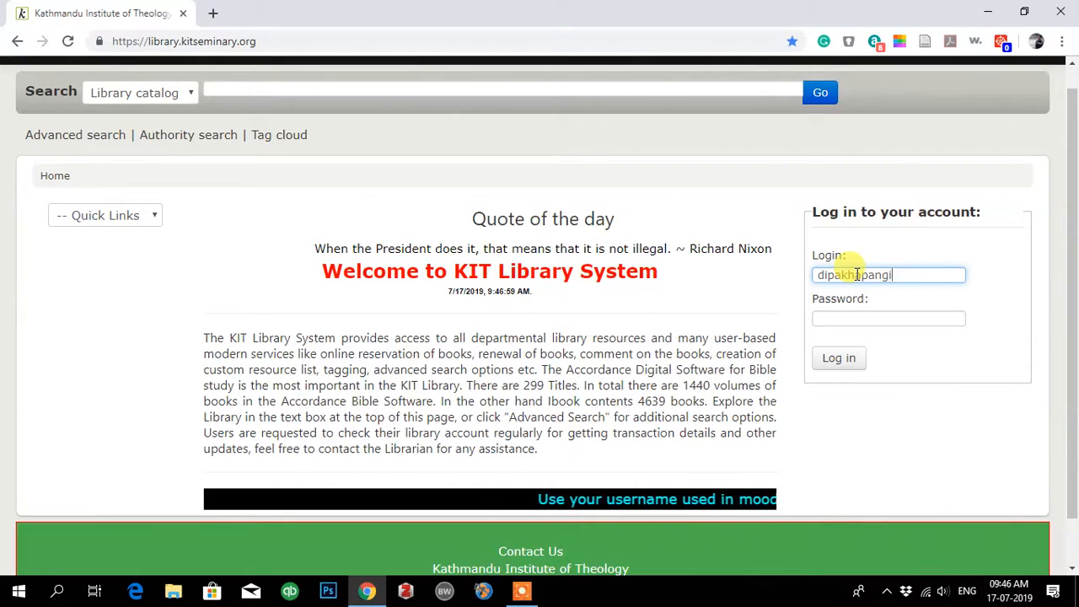
left_click(829, 317)
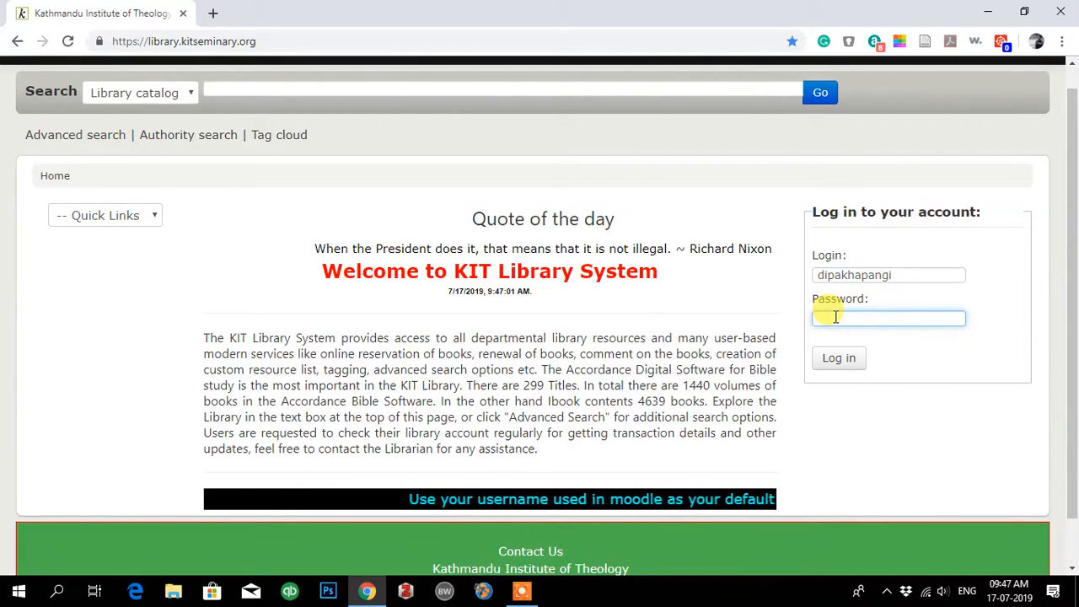
type("•")
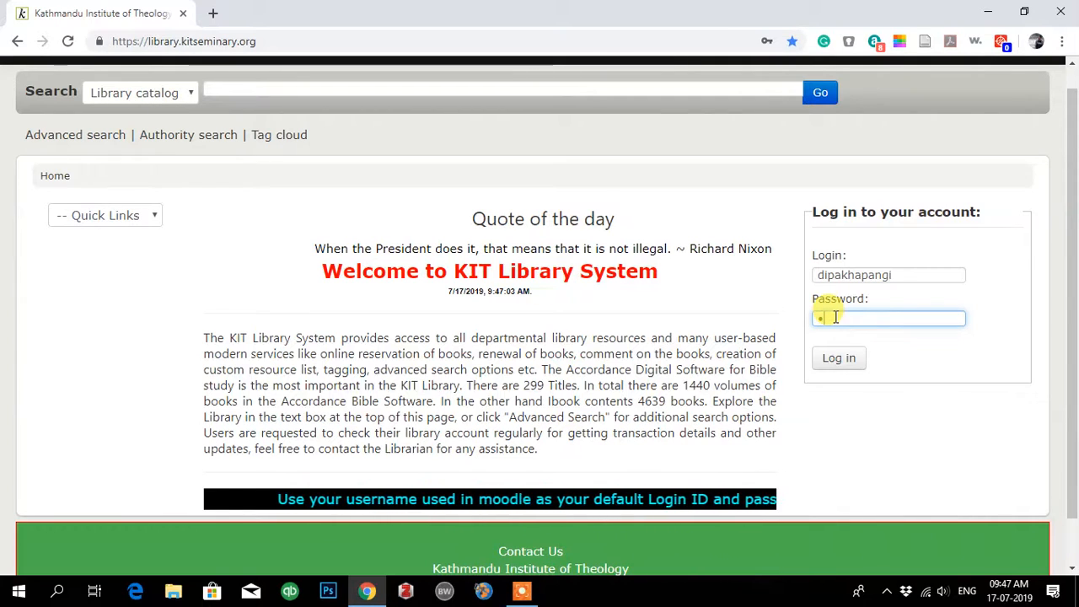
type("•••••••••")
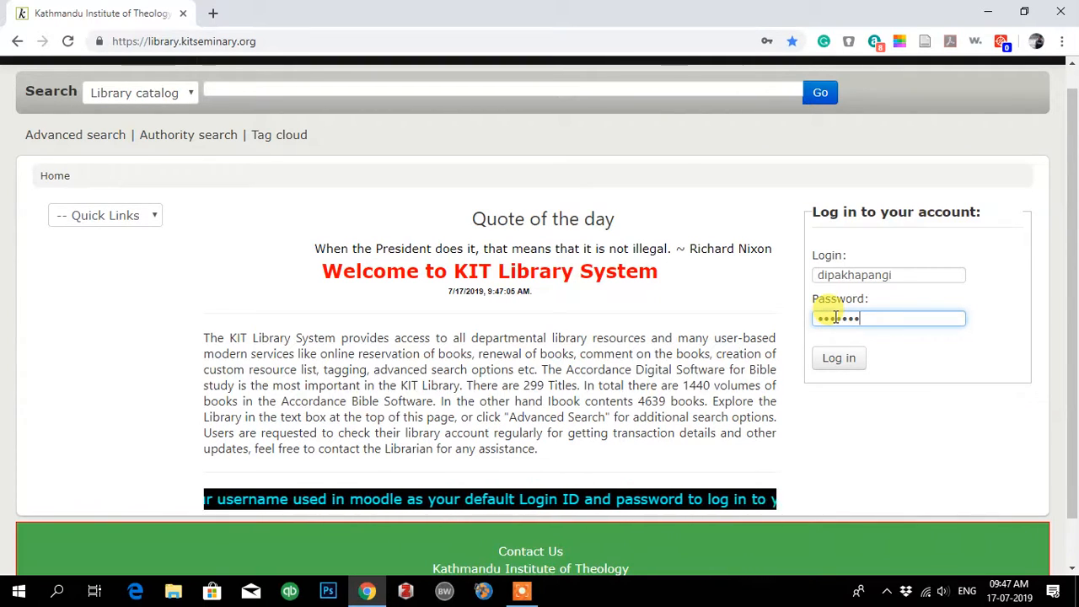
left_click(840, 361)
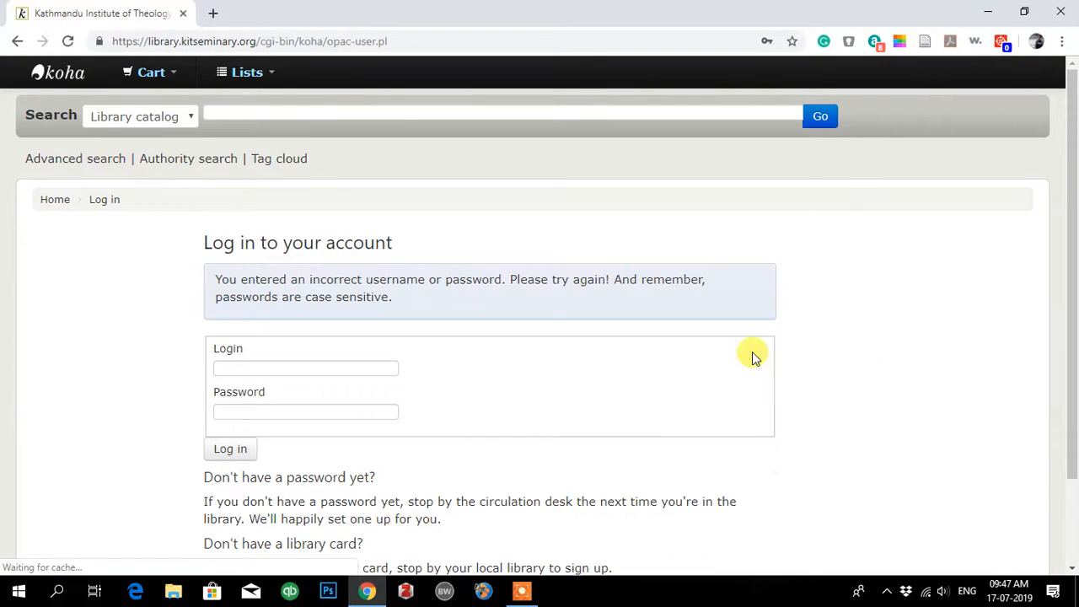
Step: Re-enter the username and password on the login page and sign in successfully
scroll(508, 445, "down", 1)
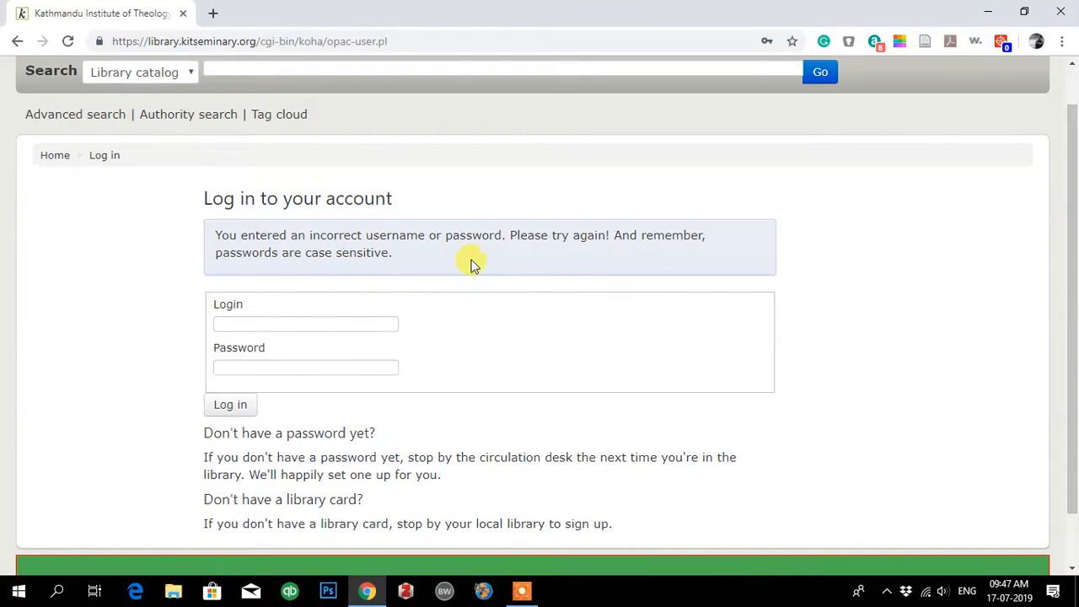
left_click(306, 325)
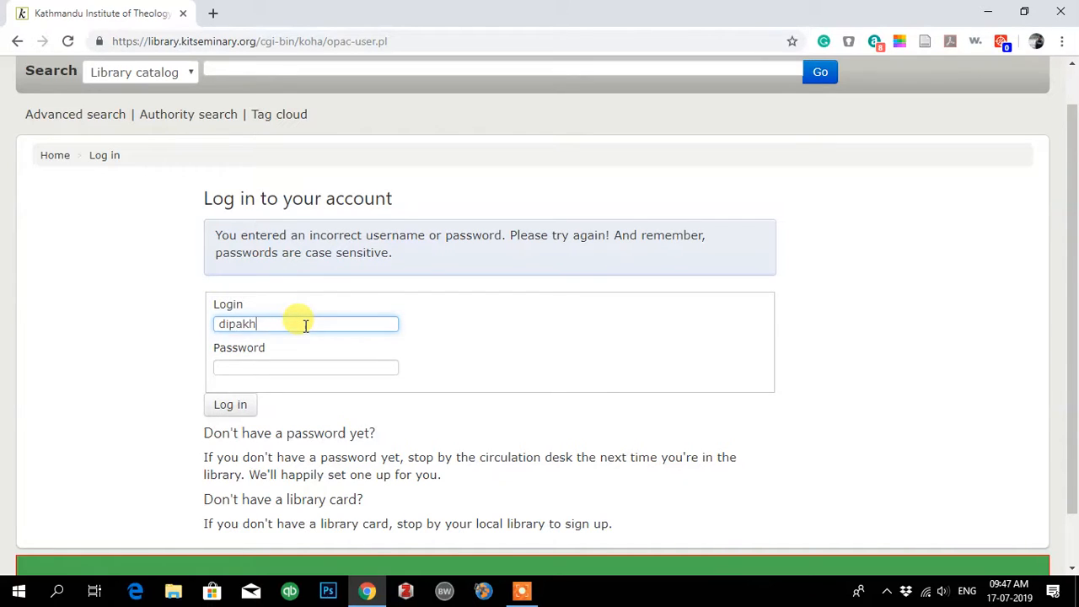
left_click(248, 369)
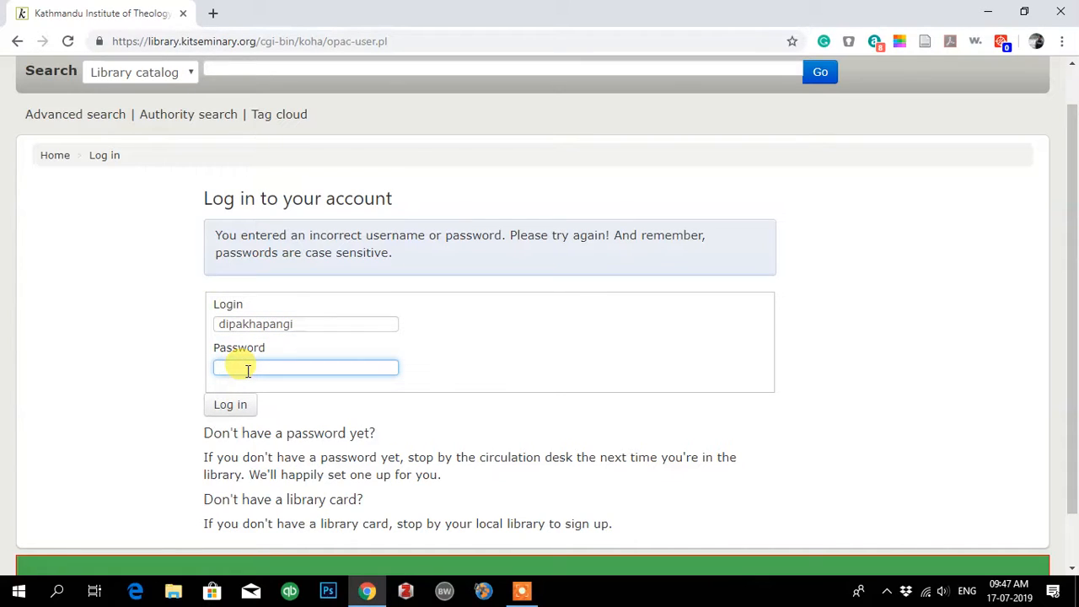
left_click(232, 411)
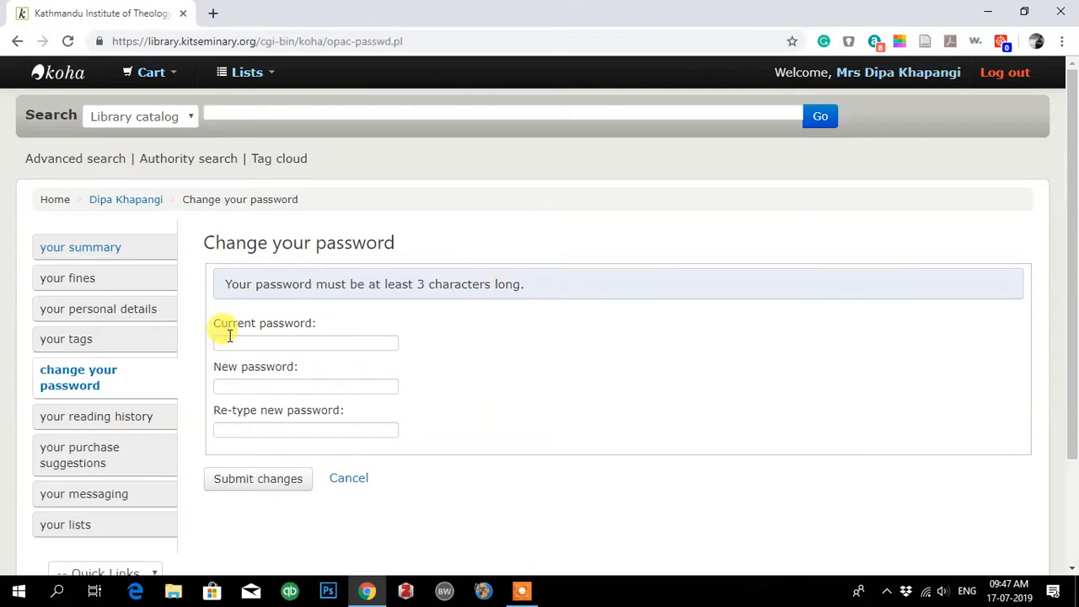
Step: Open the patron's personal details page from the account menu
left_click(77, 312)
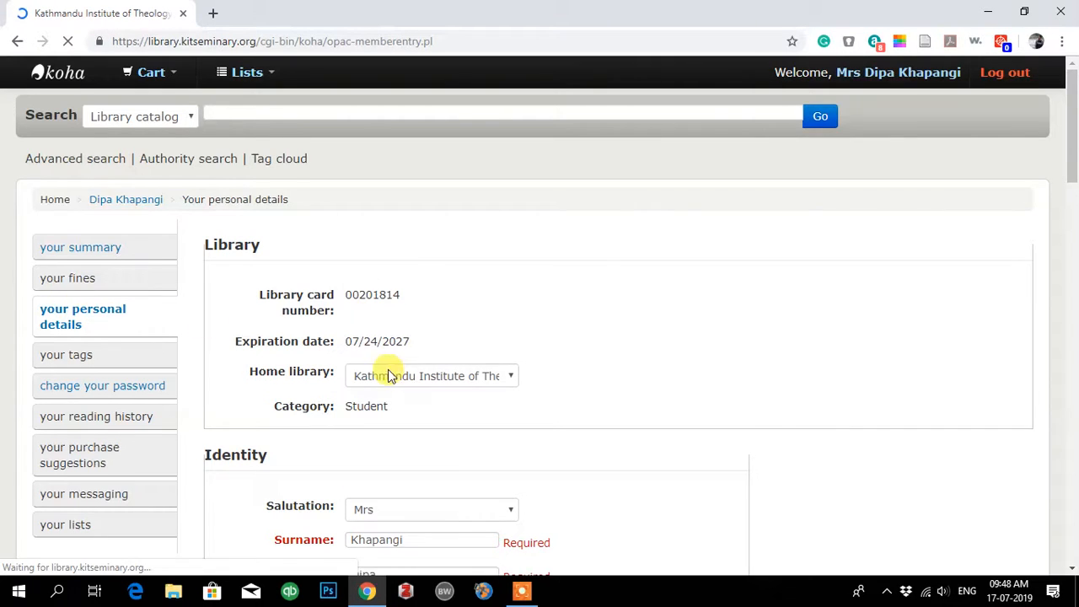
scroll(567, 390, "down", 2)
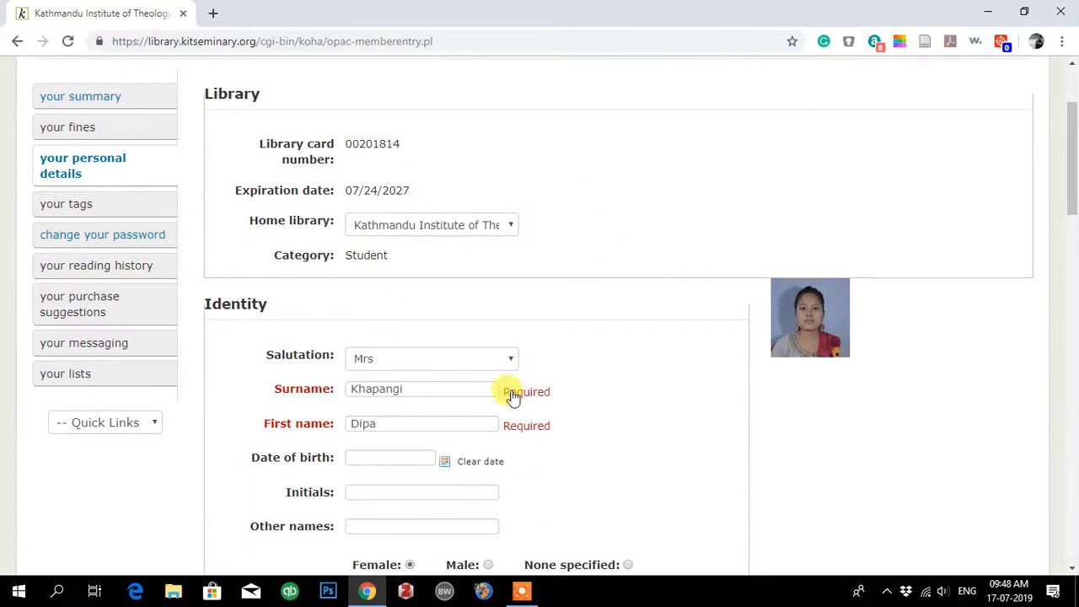
scroll(522, 390, "down", 2)
scroll(416, 255, "up", 2)
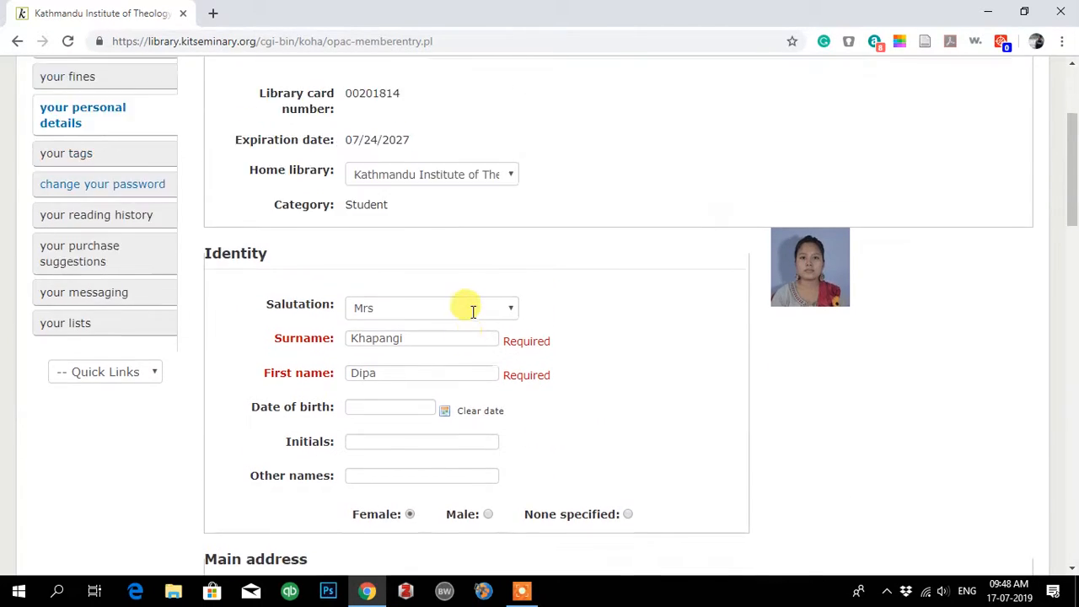
scroll(473, 311, "up", 1)
scroll(366, 458, "down", 2)
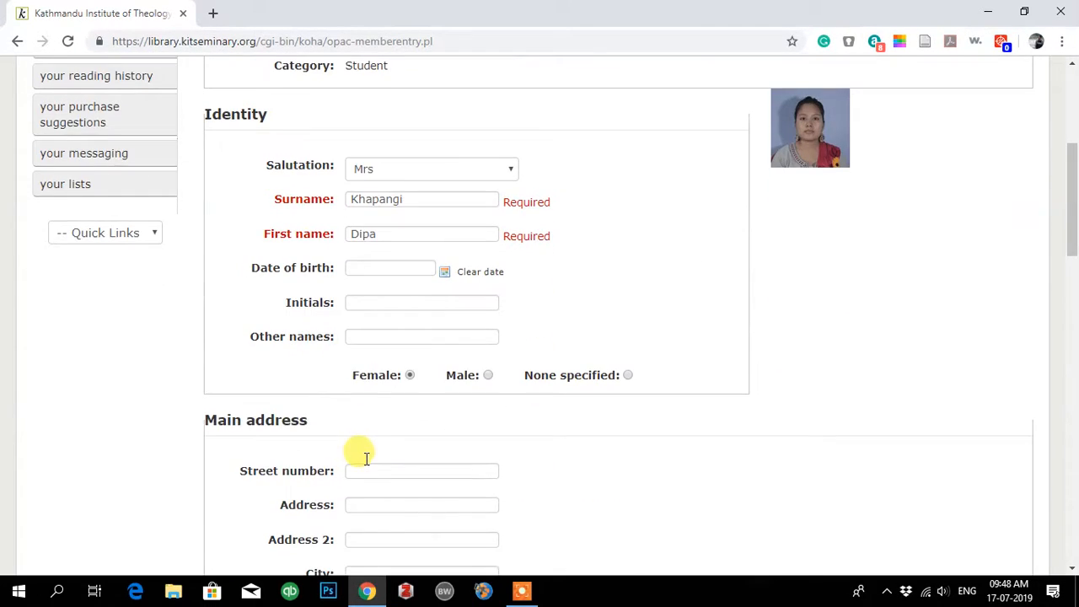
scroll(377, 493, "down", 2)
scroll(403, 473, "down", 6)
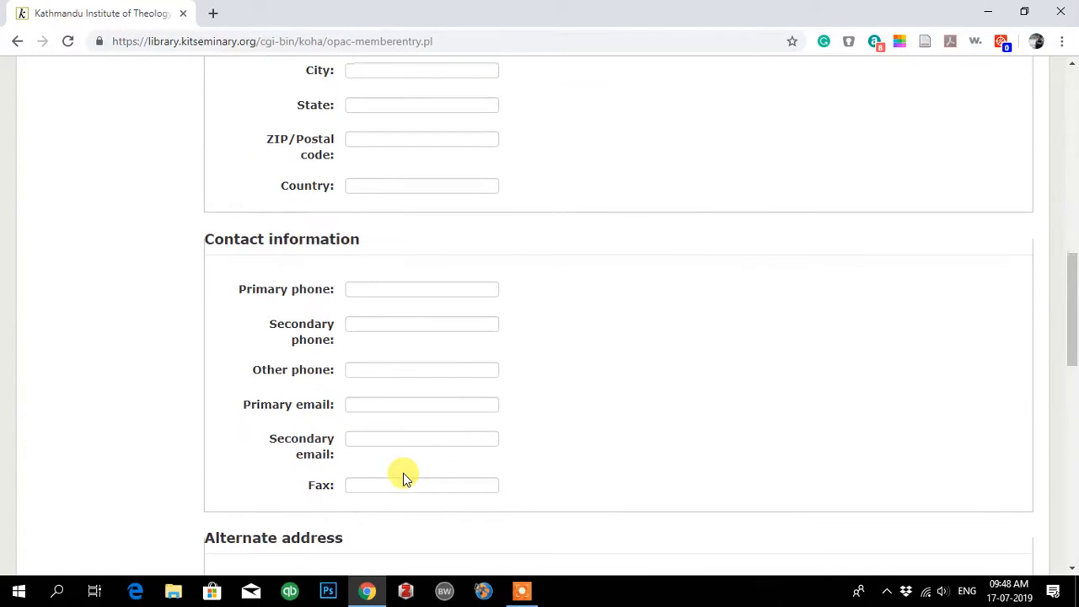
scroll(403, 473, "up", 4)
scroll(403, 473, "down", 1)
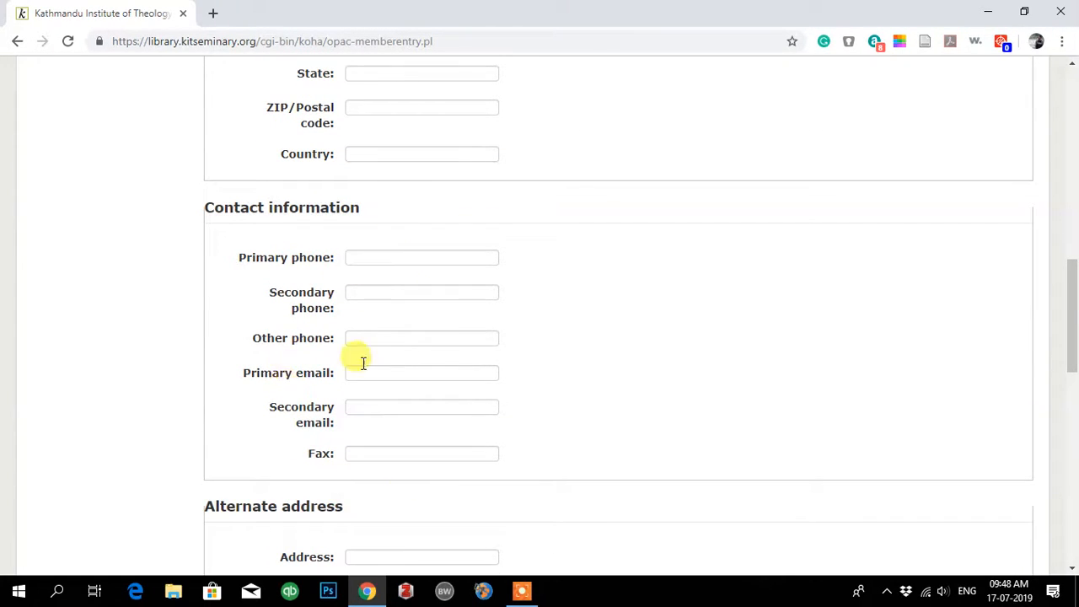
scroll(386, 402, "down", 10)
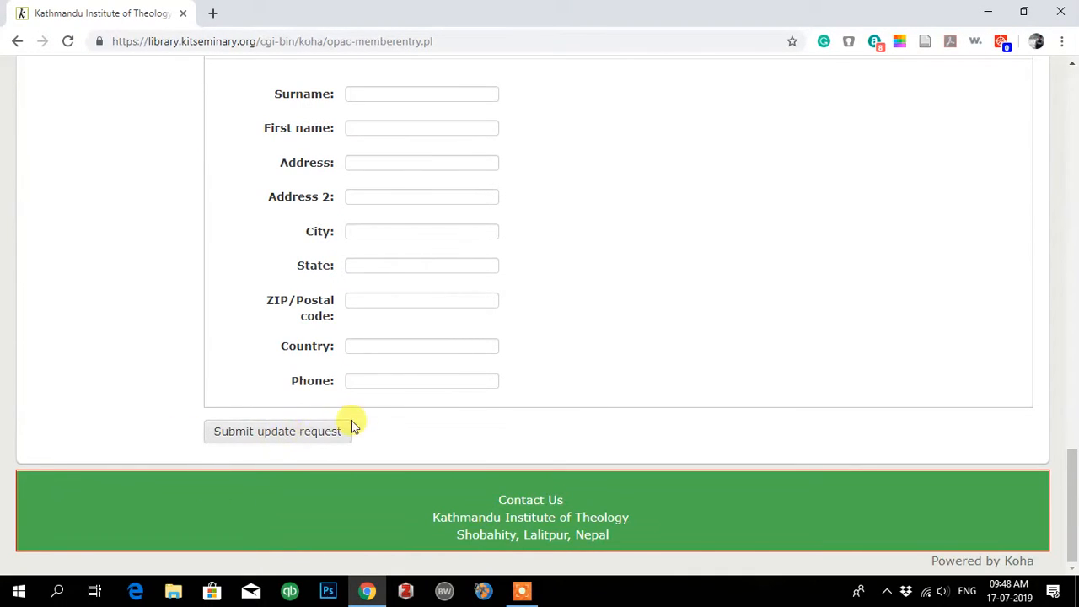
scroll(433, 304, "up", 5)
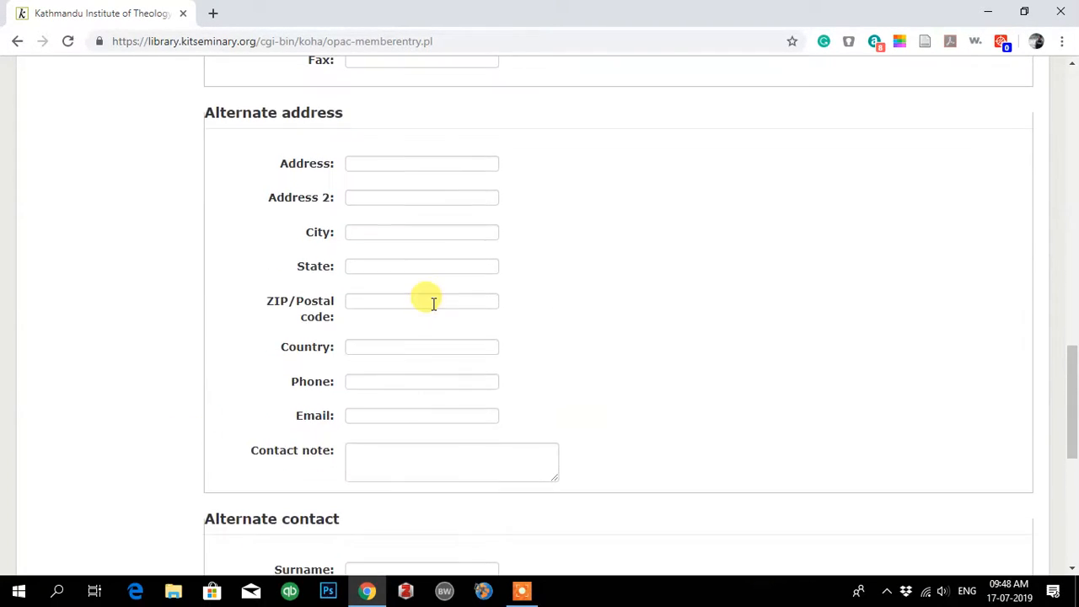
scroll(433, 303, "up", 3)
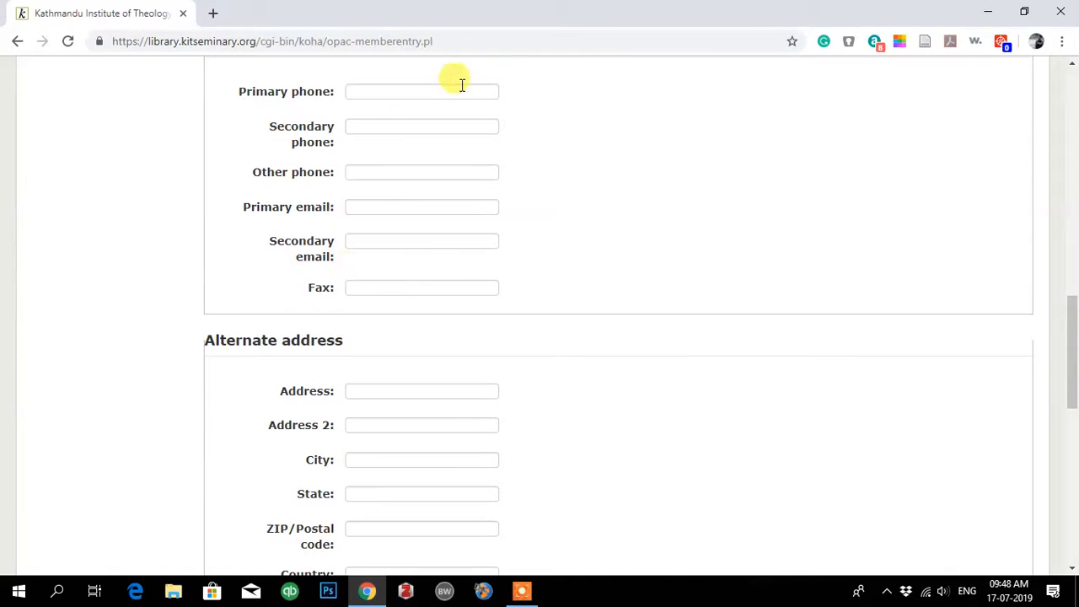
scroll(409, 320, "up", 3)
scroll(404, 469, "down", 4)
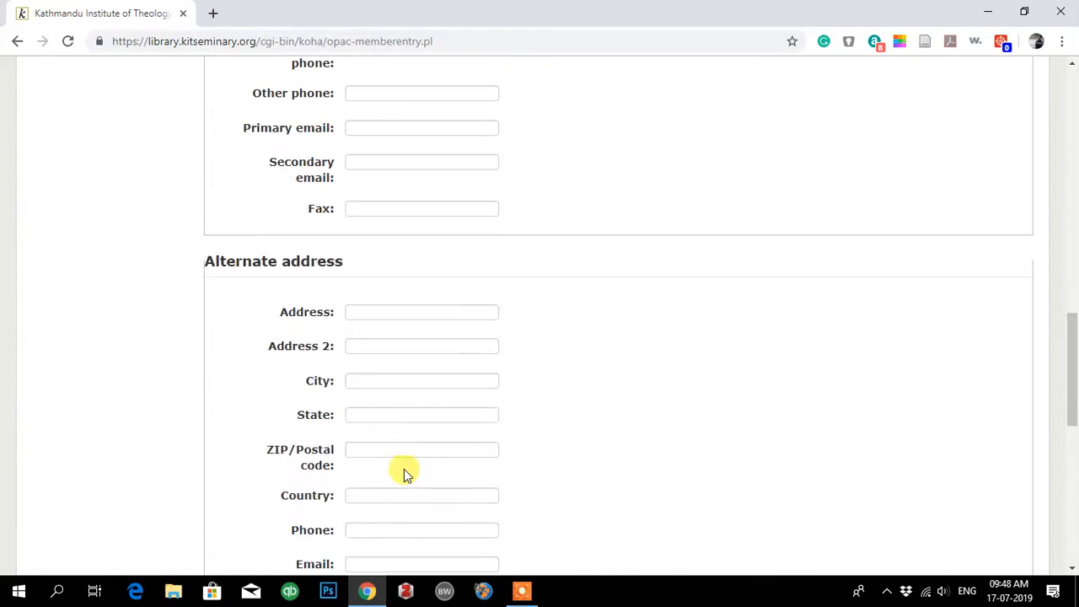
scroll(366, 391, "up", 13)
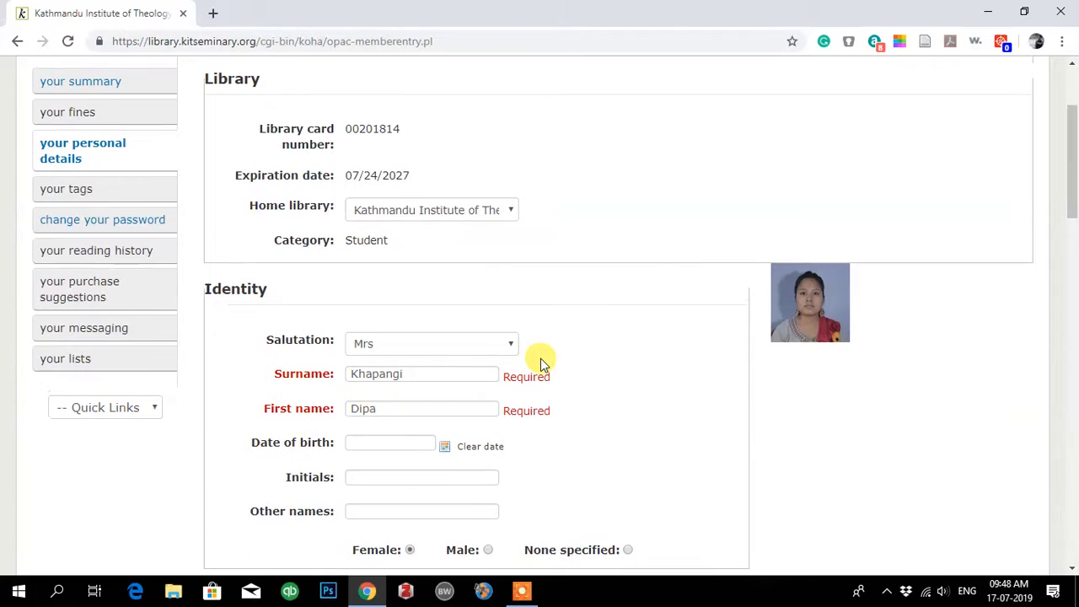
scroll(540, 359, "down", 1)
scroll(552, 332, "up", 2)
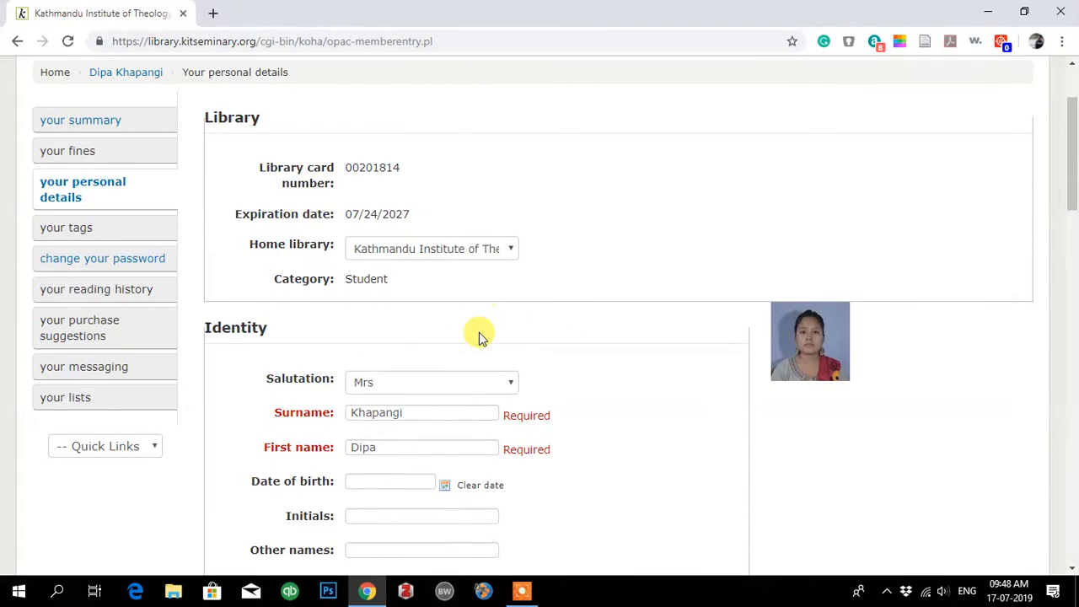
scroll(489, 354, "up", 2)
scroll(385, 496, "down", 1)
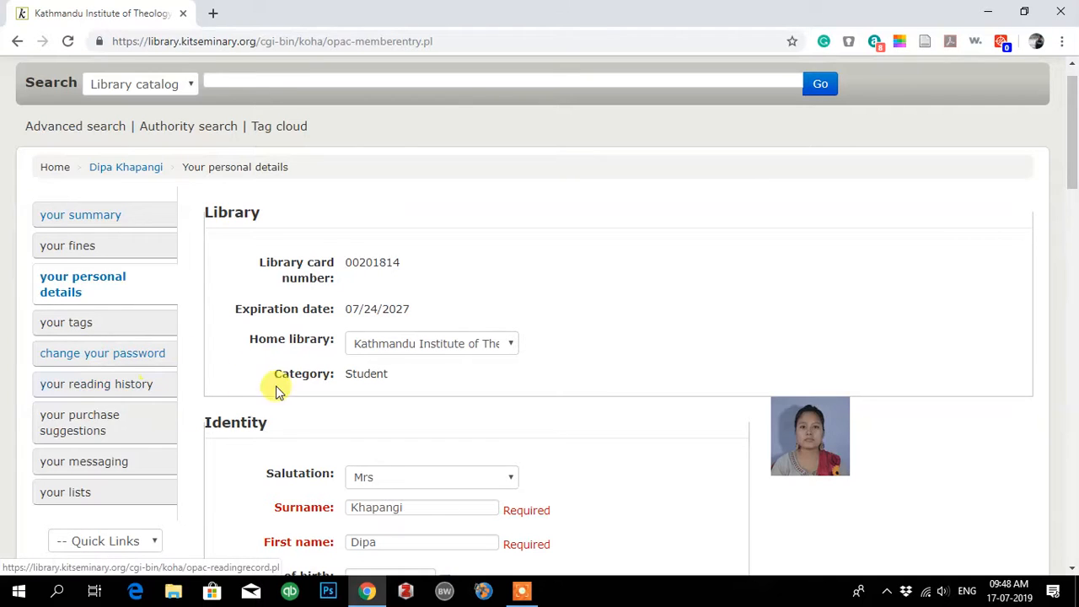
scroll(279, 390, "down", 10)
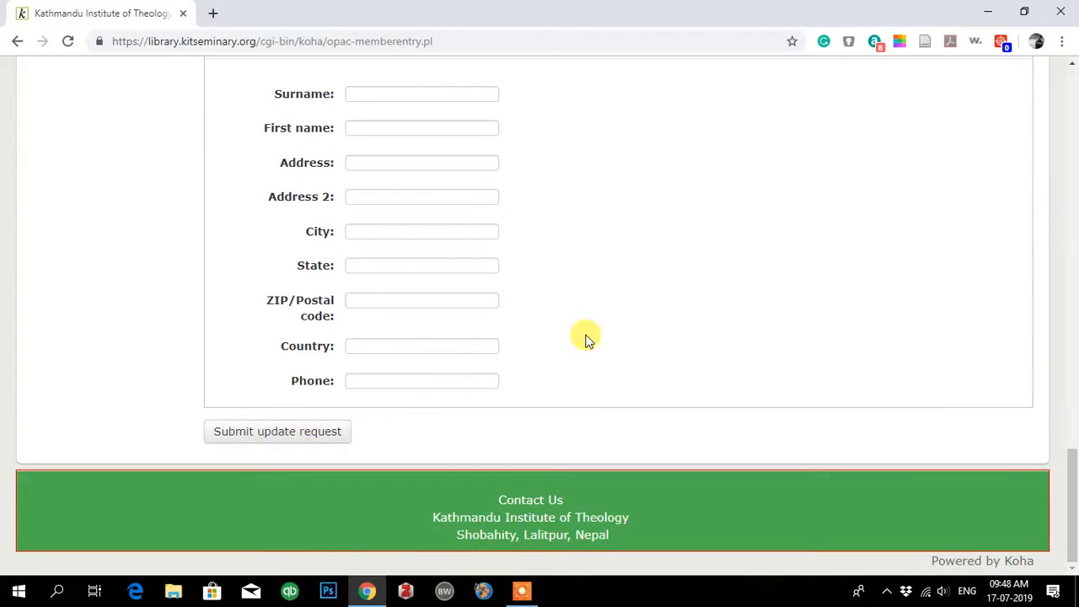
scroll(585, 337, "up", 15)
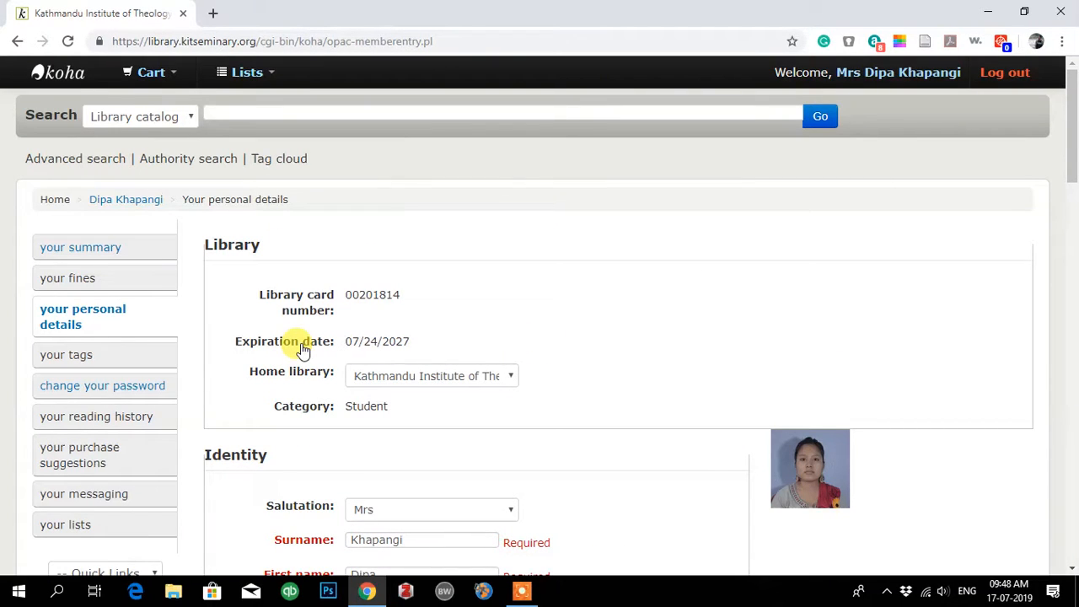
Step: Search the catalogue for 'Reasearch', which returns no results
left_click(365, 111)
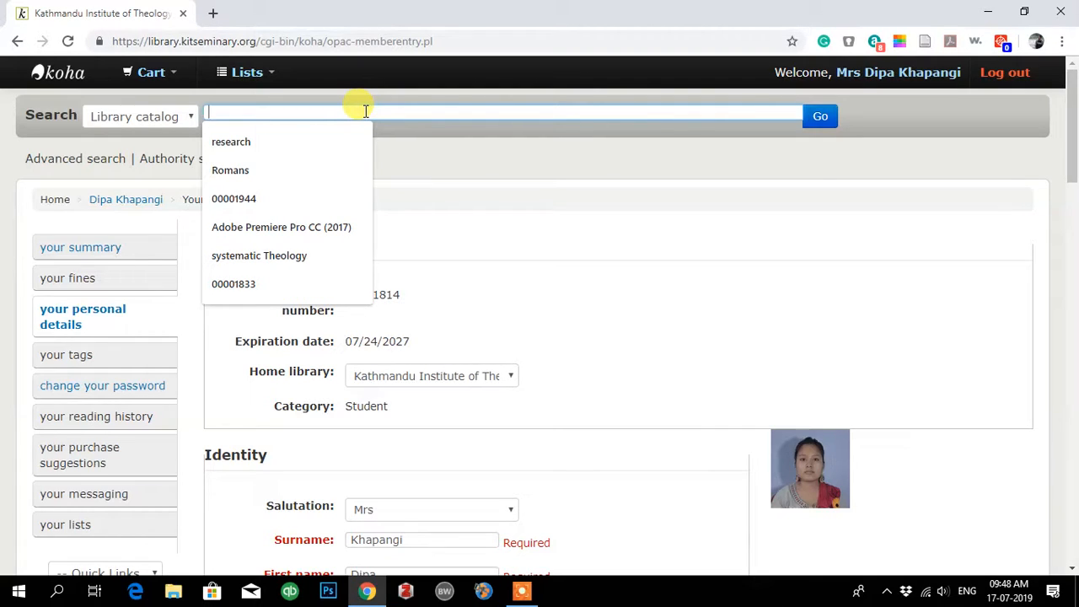
type("The")
key("BackSpace")
key("BackSpace")
key("BackSpace")
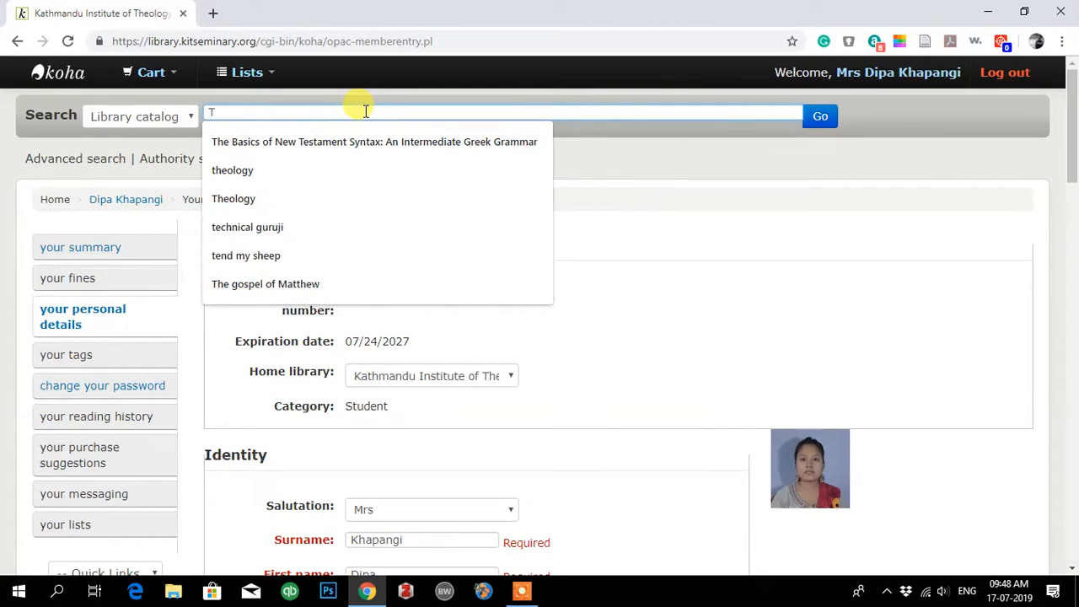
type("Reasearch")
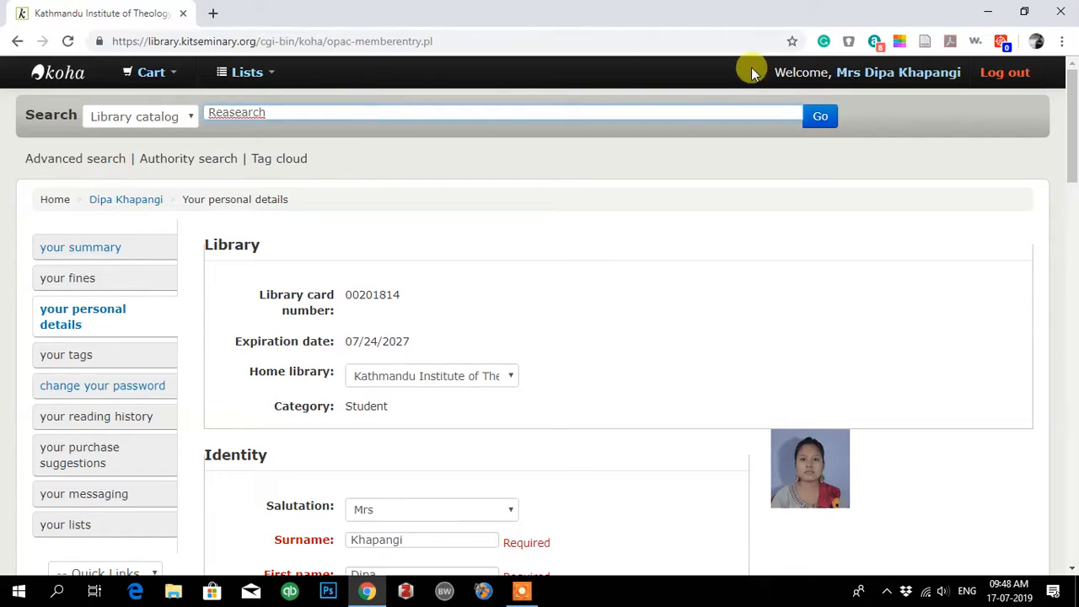
left_click(818, 116)
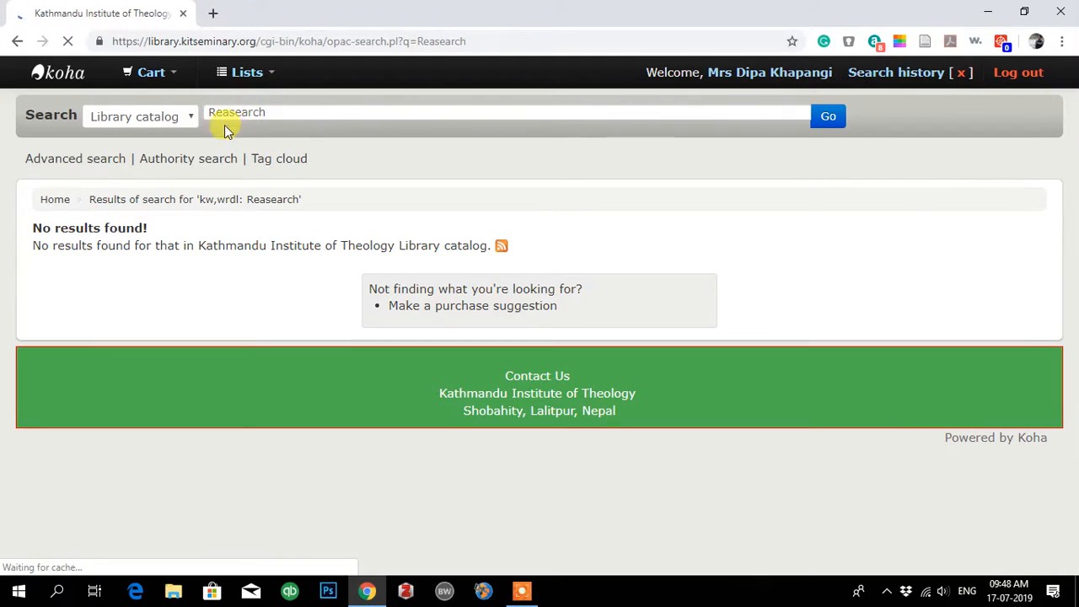
Step: Correct the query spelling to 'Research' and rerun the search
left_click(226, 112)
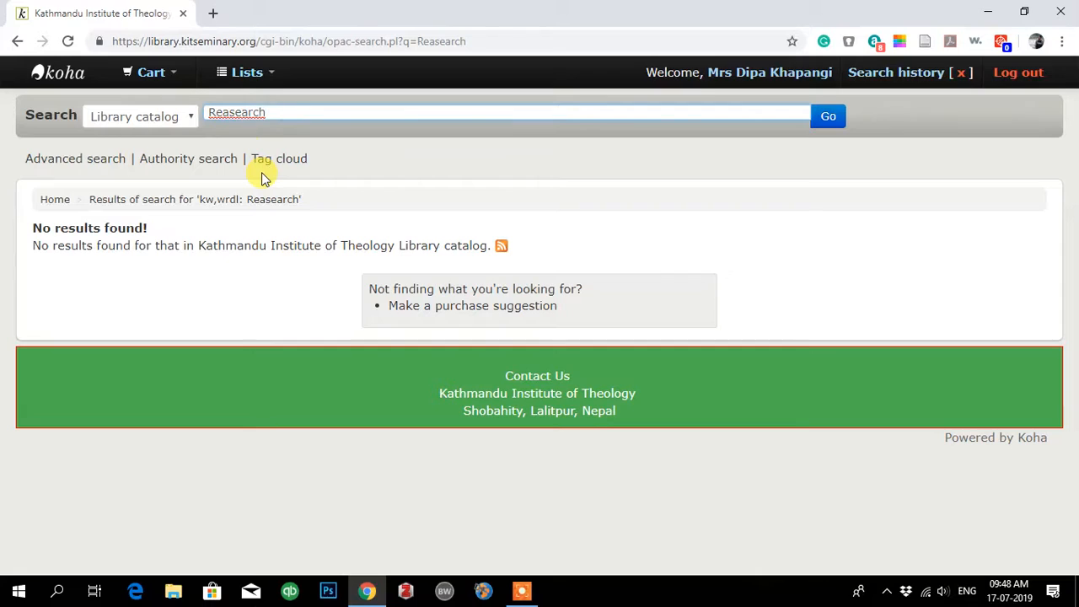
key("BackSpace")
left_click(829, 121)
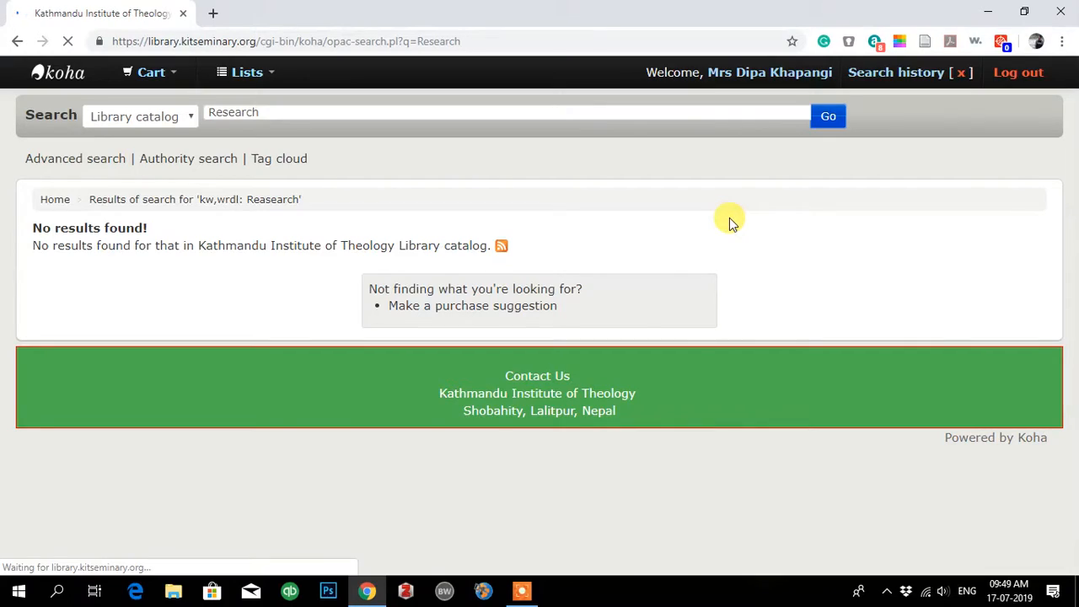
Step: Scroll through the five 'Research' results and back up to the top of the list
scroll(509, 419, "down", 2)
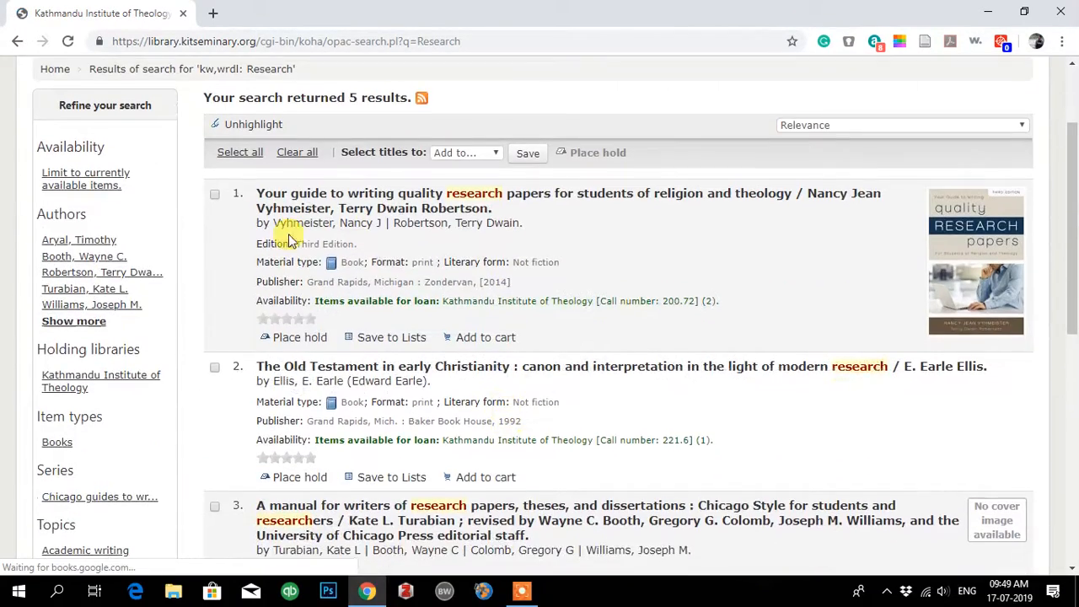
scroll(521, 458, "down", 3)
scroll(513, 457, "up", 4)
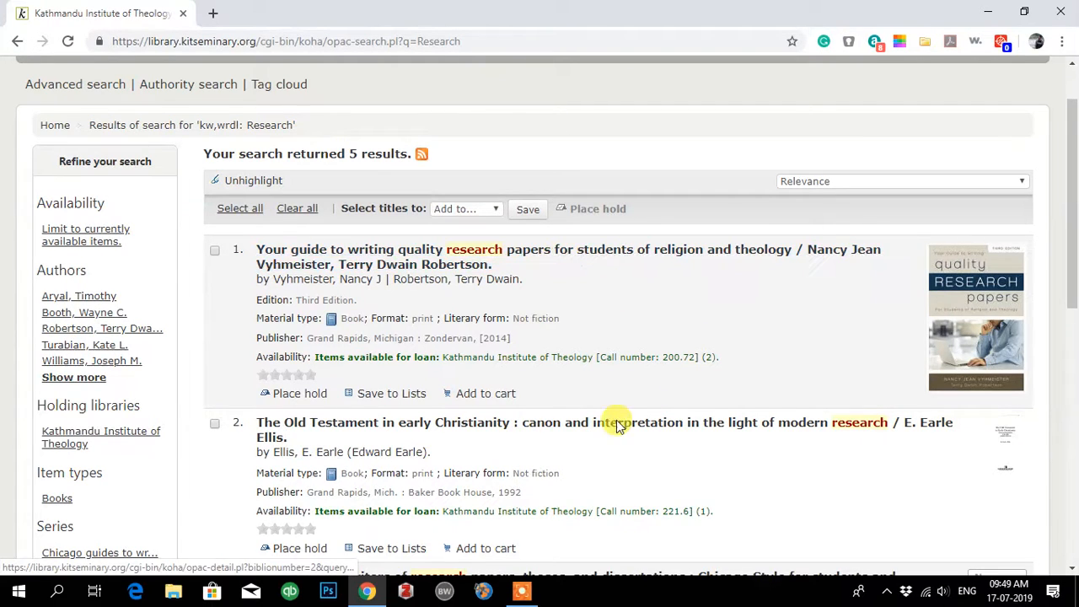
scroll(609, 416, "down", 2)
scroll(398, 267, "up", 2)
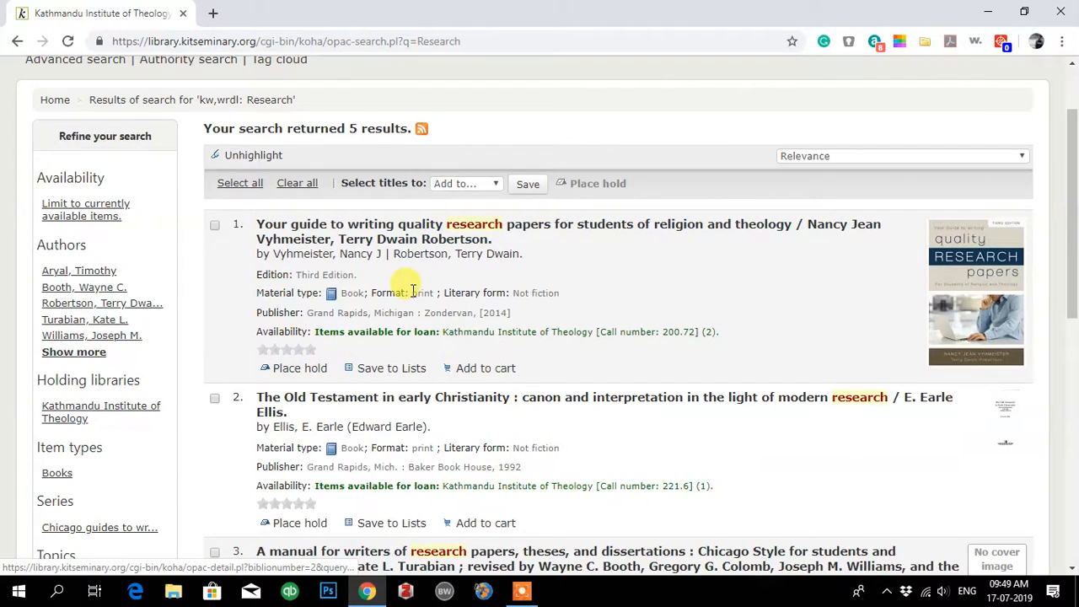
scroll(407, 285, "up", 1)
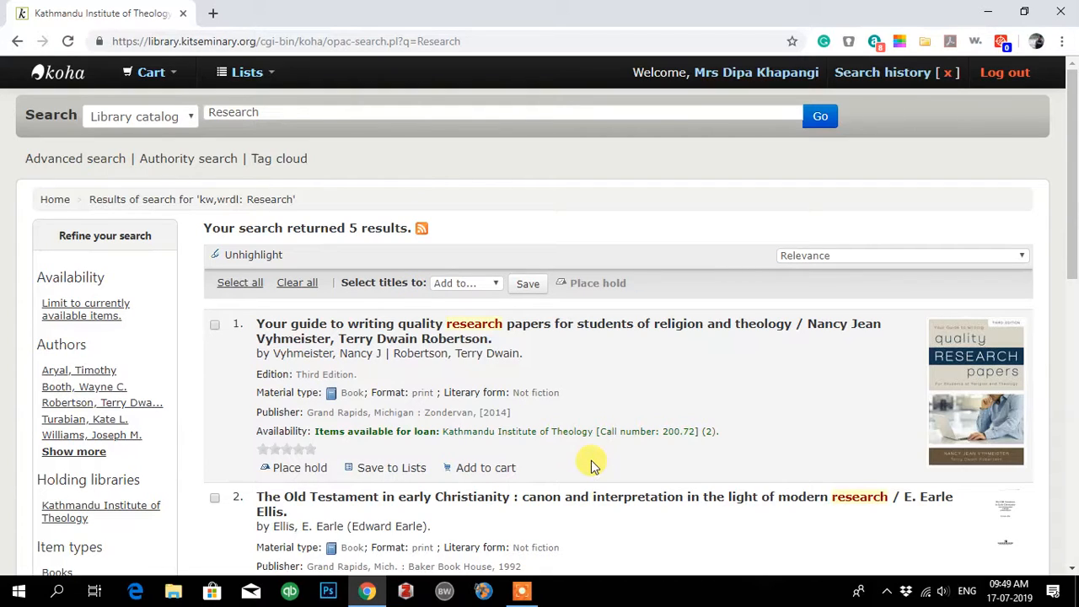